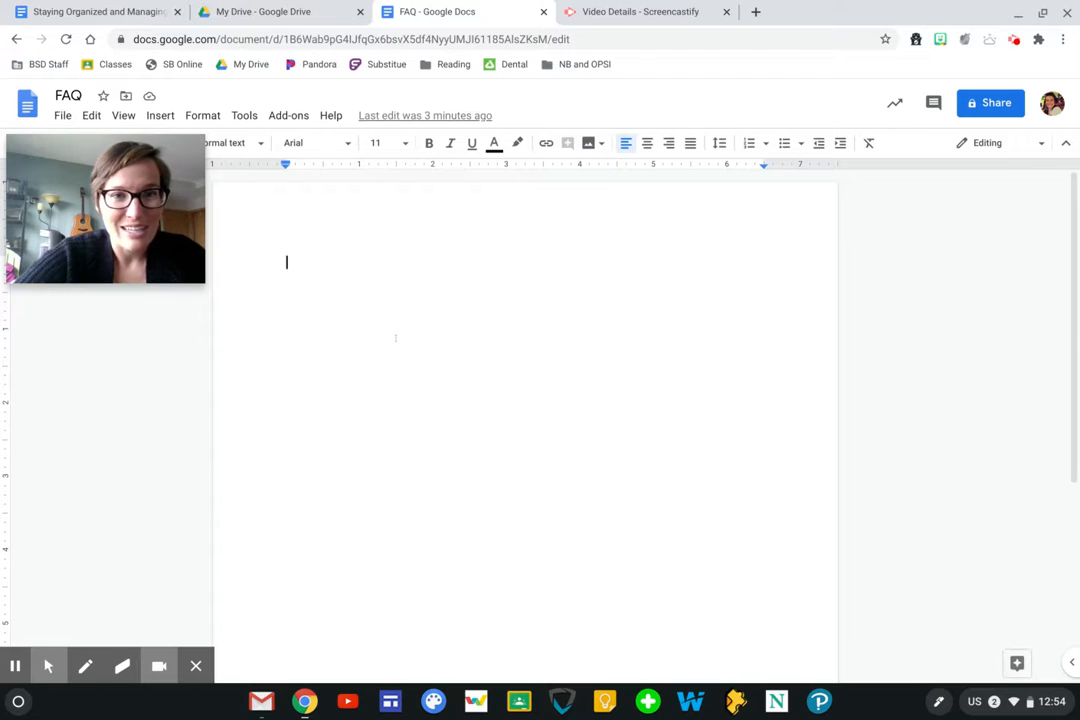
Rename the document as "FAQ- Junior Lit".
{"action": "left_click", "coordinate": [68, 95]}
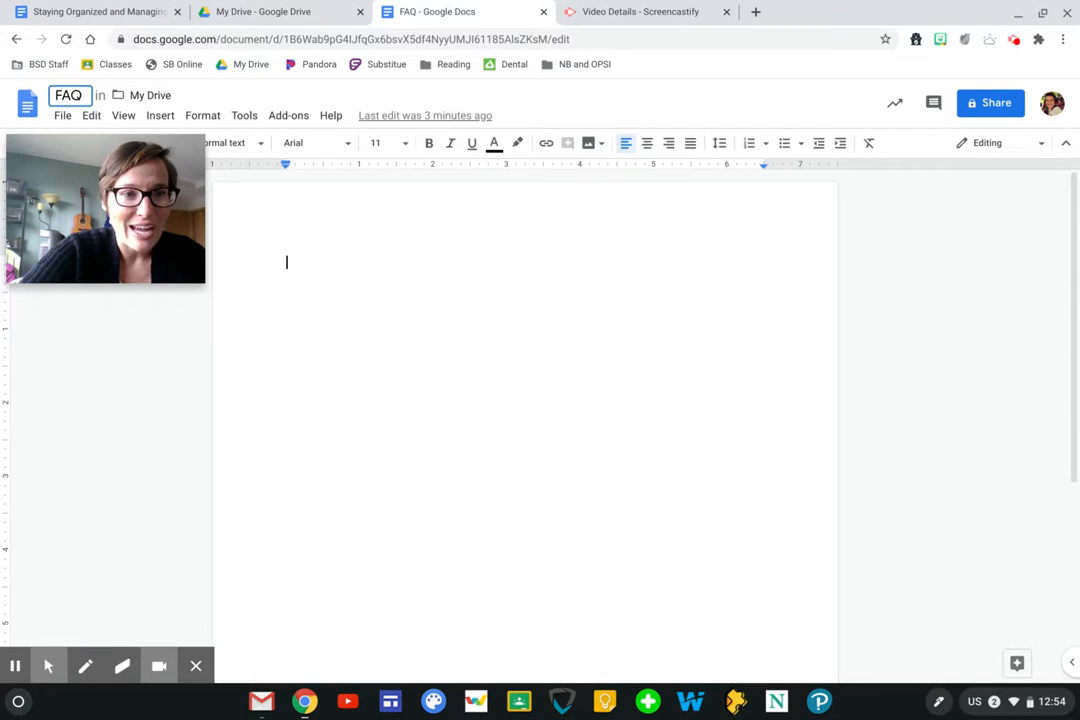
{"action": "key", "text": "Return"}
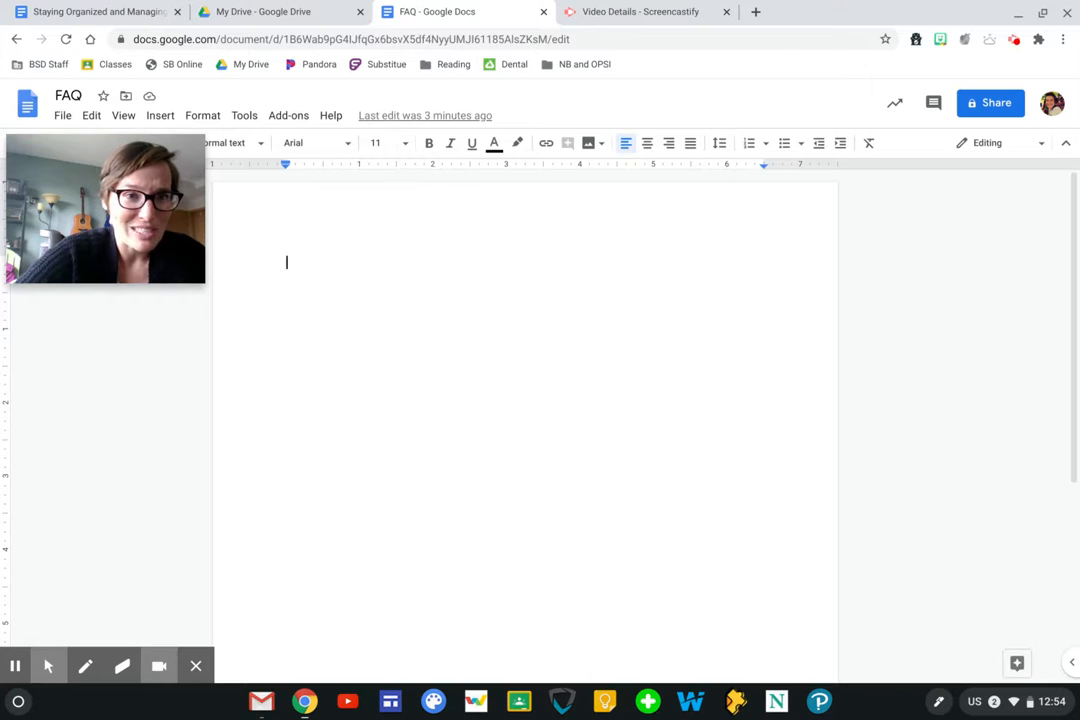
{"action": "left_click", "coordinate": [70, 95]}
{"action": "type", "text": "- JUnio"}
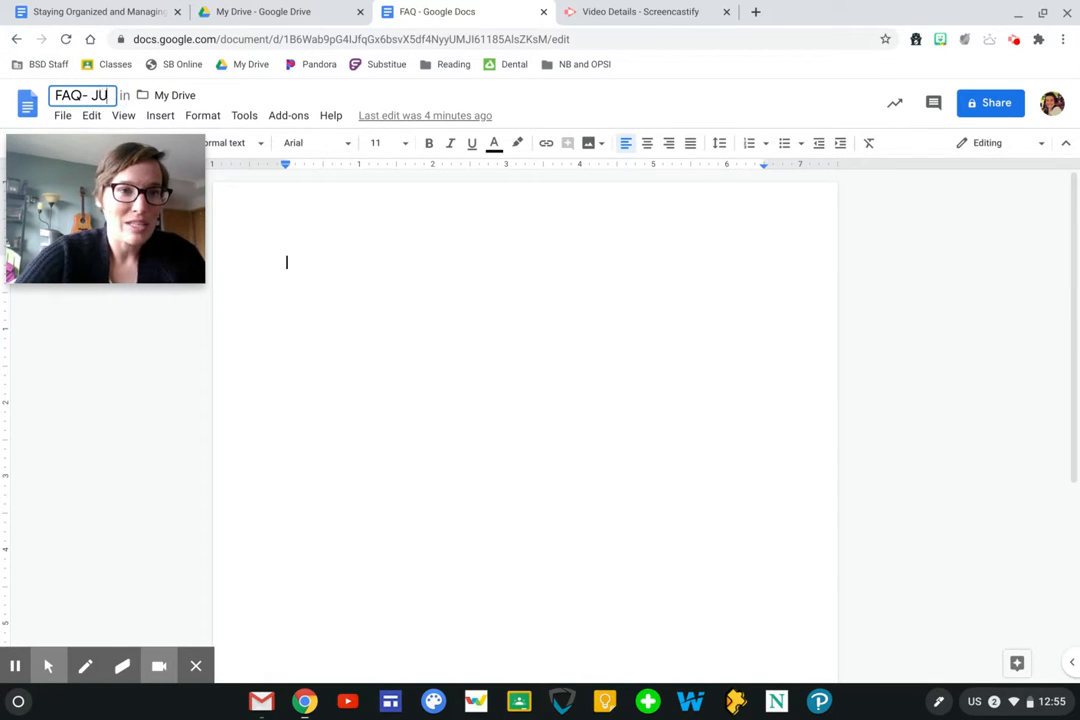
{"action": "key", "text": "BackSpace"}
{"action": "key", "text": "BackSpace"}
{"action": "key", "text": "BackSpace"}
{"action": "key", "text": "BackSpace"}
{"action": "type", "text": "unior Lit"}
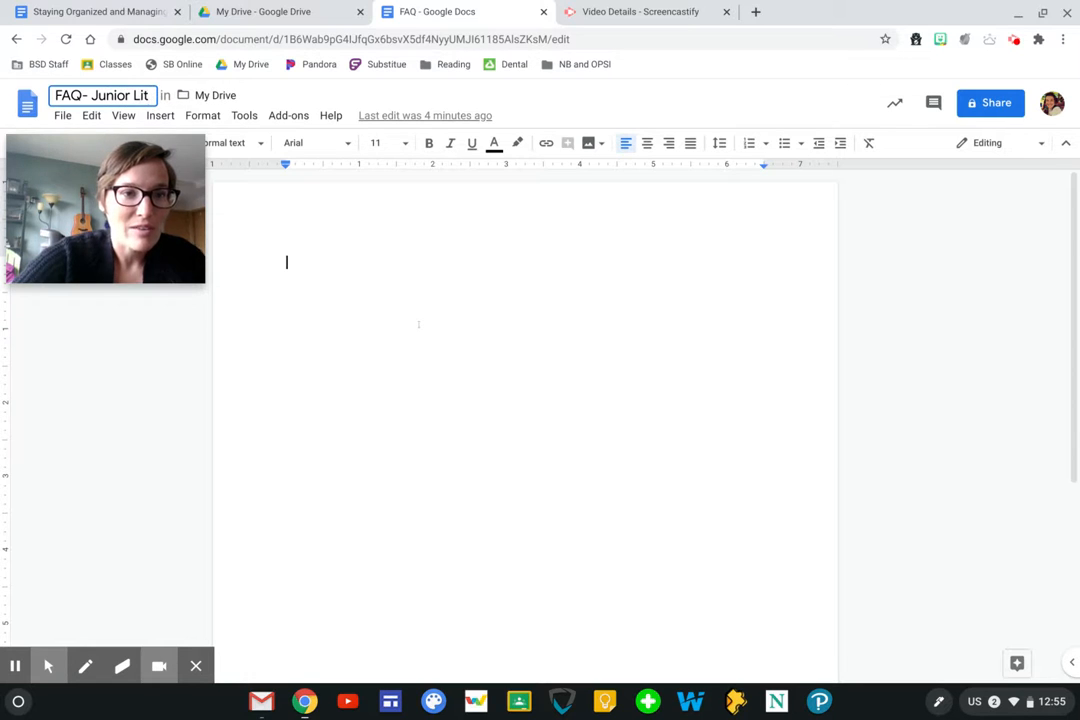
{"action": "key", "text": "Return"}
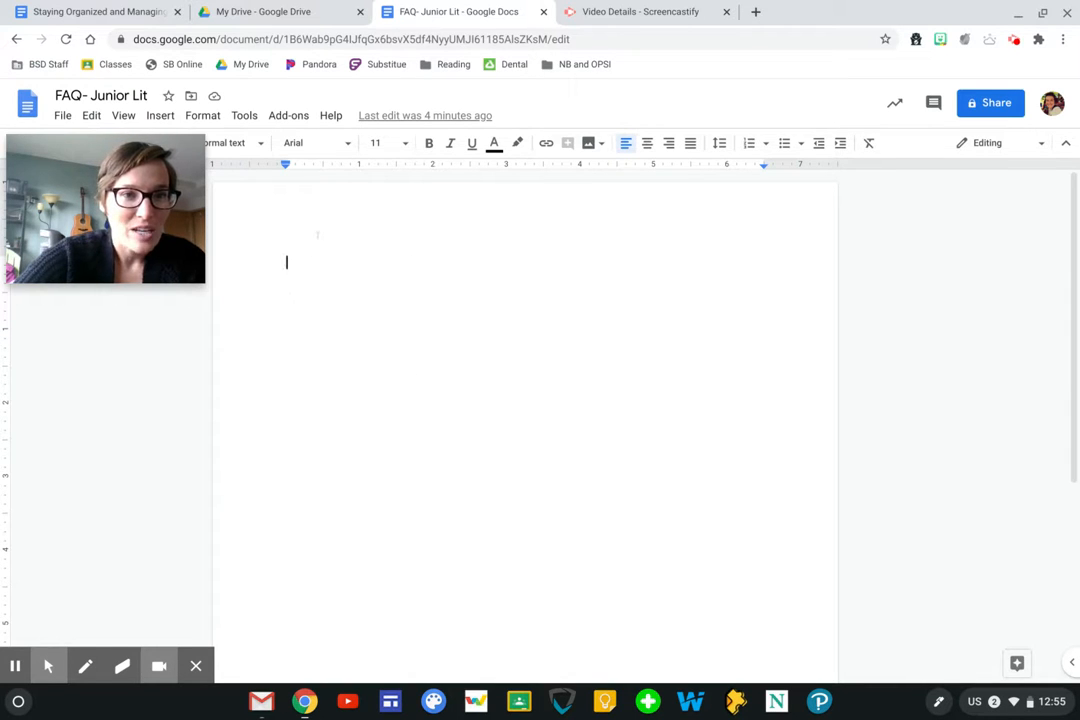
Insert a three-column table with at least 18 rows into the blank document.
{"action": "left_click", "coordinate": [244, 116]}
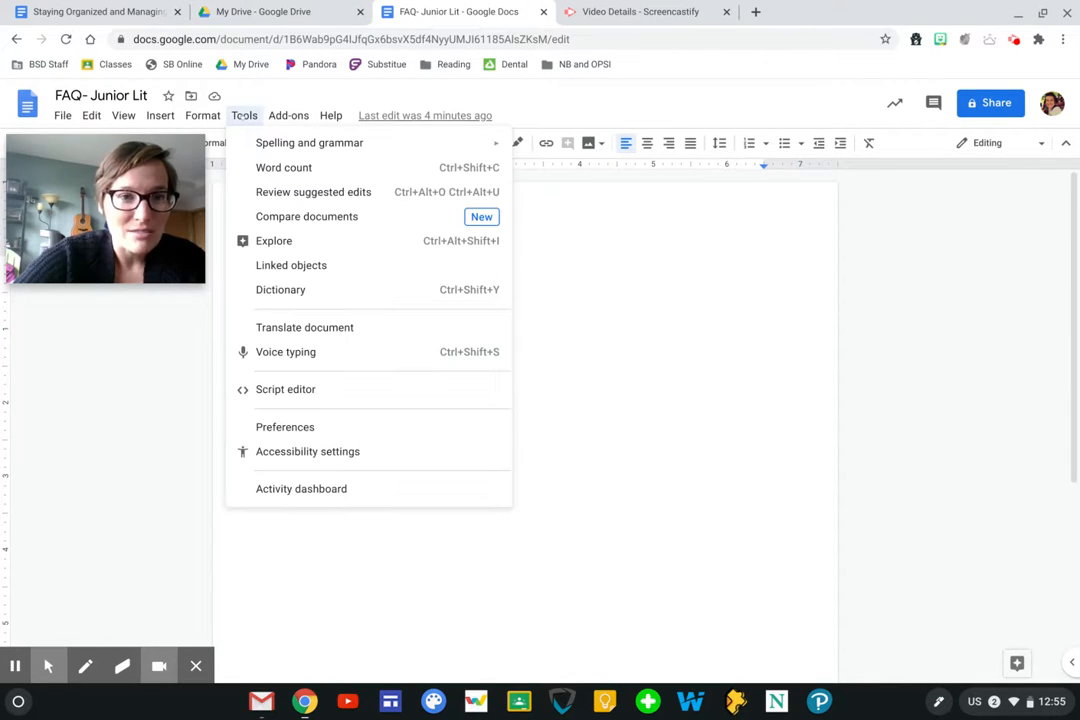
{"action": "mouse_move", "coordinate": [163, 117]}
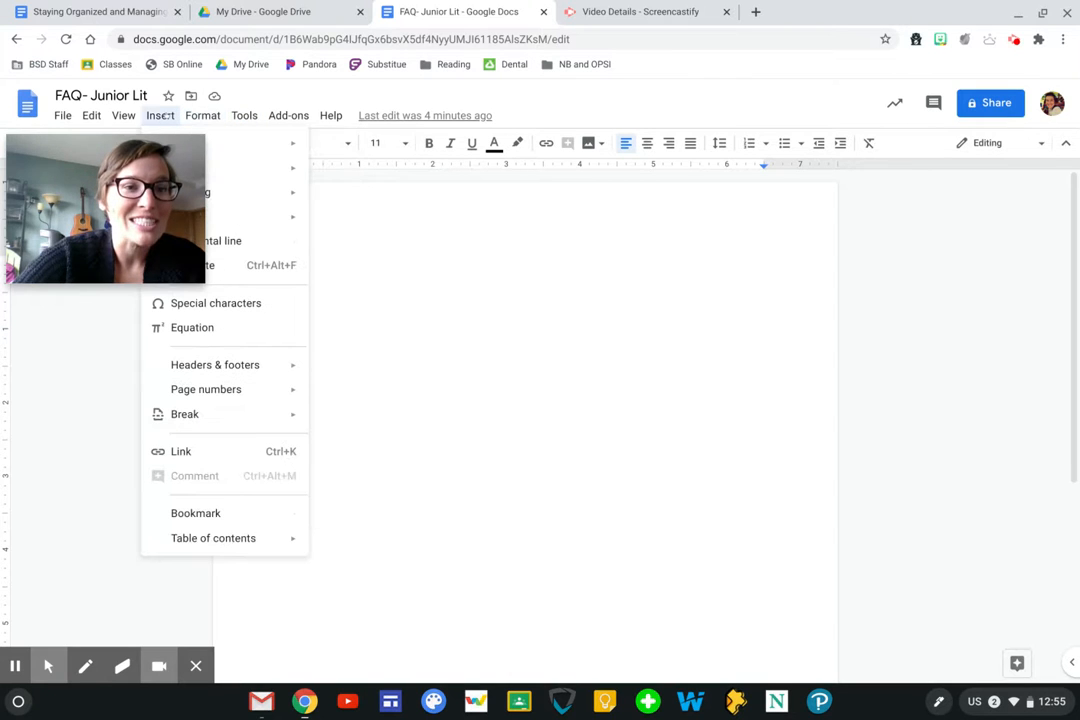
{"action": "mouse_move", "coordinate": [218, 165]}
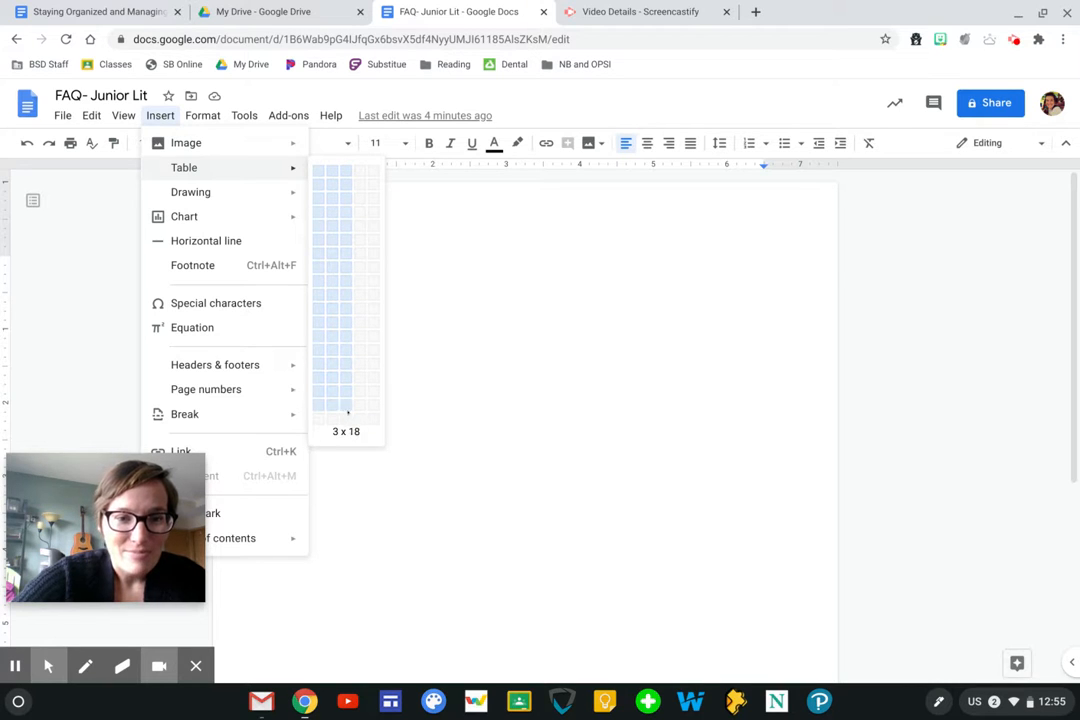
{"action": "left_click", "coordinate": [346, 433]}
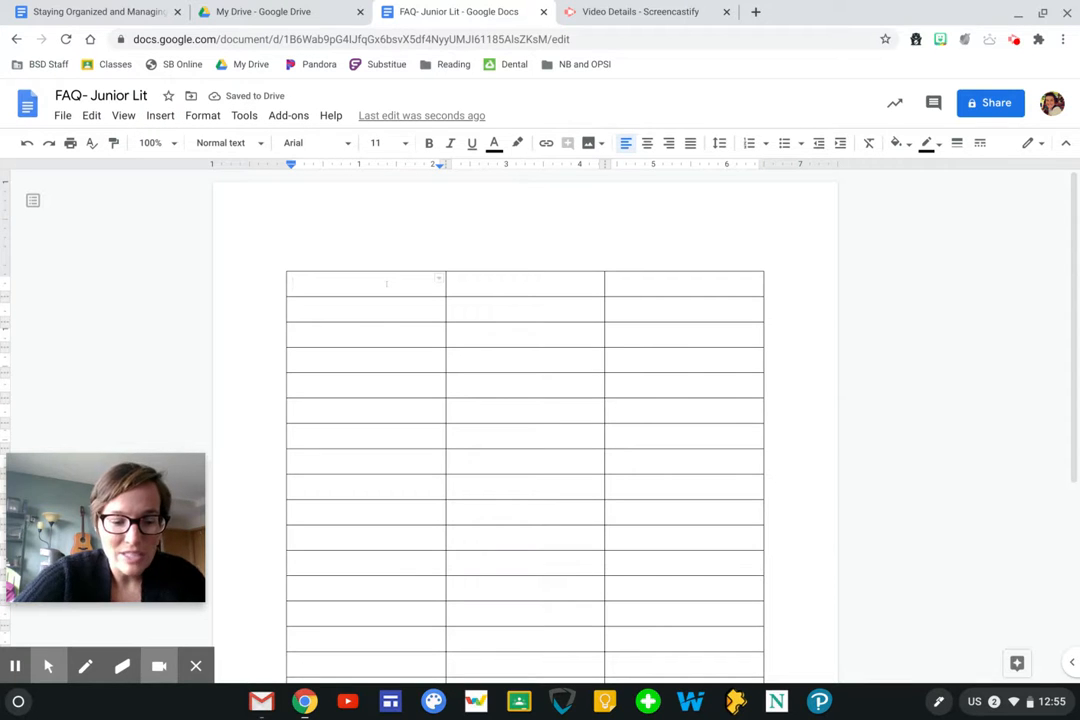
Enter the bold column headings "Question", "Answer" and "Verified?" in the table's first row.
{"action": "key", "text": "ctrl+b"}
{"action": "type", "text": "Question"}
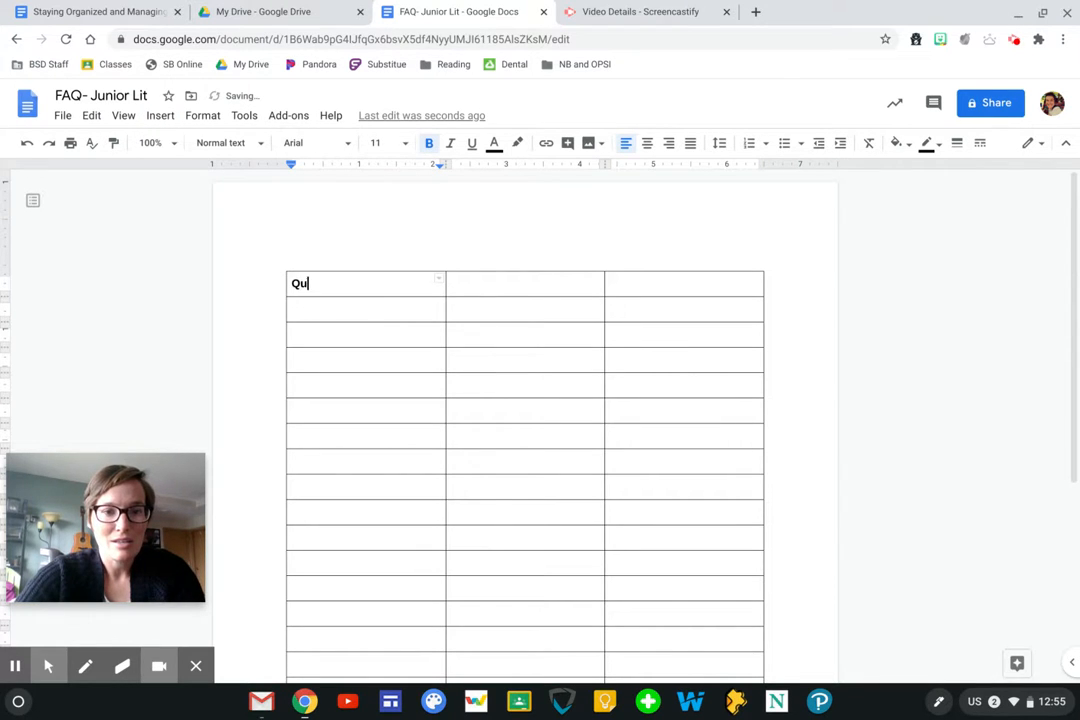
{"action": "key", "text": "Tab"}
{"action": "type", "text": "An"}
{"action": "key", "text": "BackSpace"}
{"action": "key", "text": "BackSpace"}
{"action": "key", "text": "ctrl+b"}
{"action": "type", "text": "Answer"}
{"action": "key", "text": "Tab"}
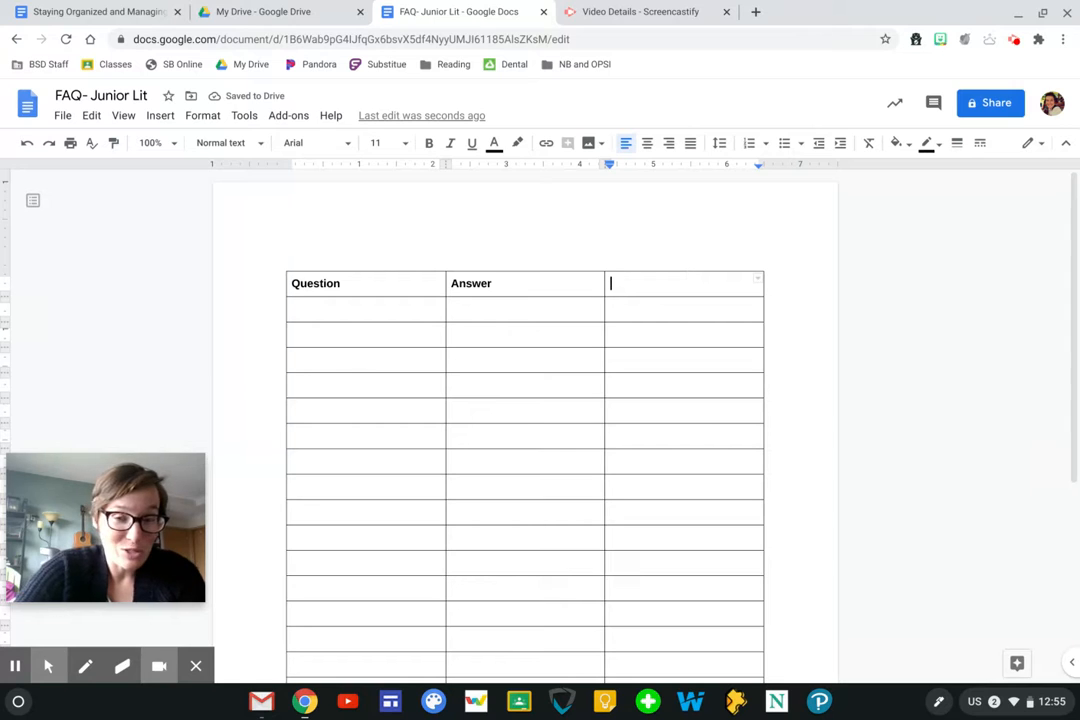
{"action": "type", "text": "Verified?"}
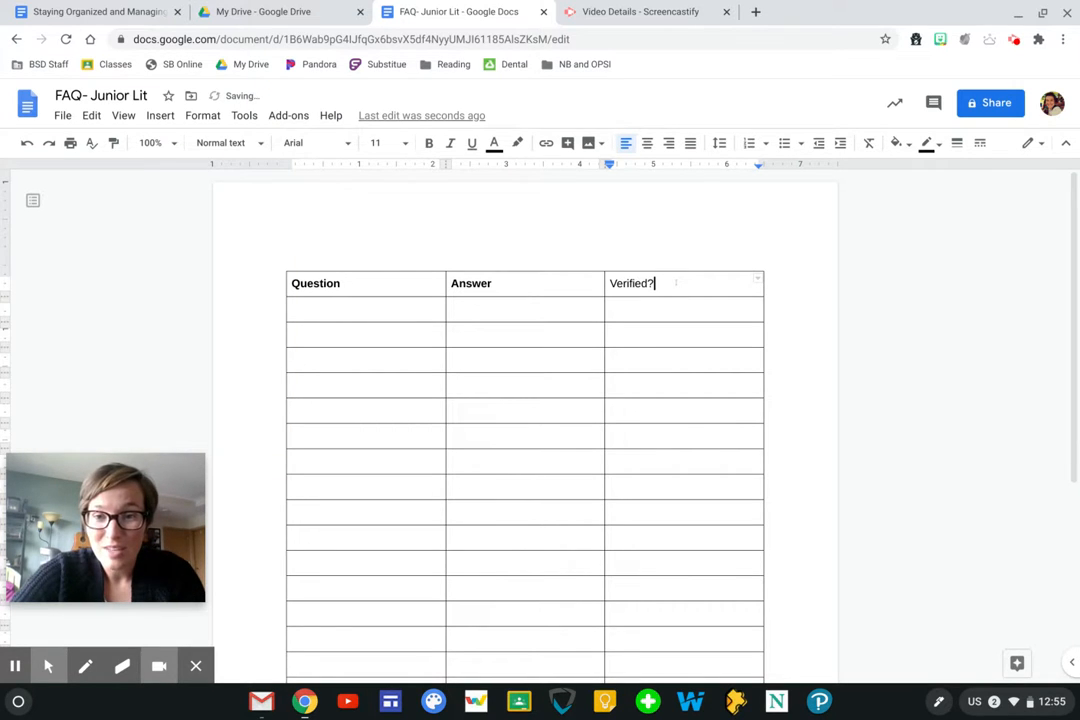
{"action": "left_click_drag", "start_coordinate": [676, 283], "coordinate": [614, 283]}
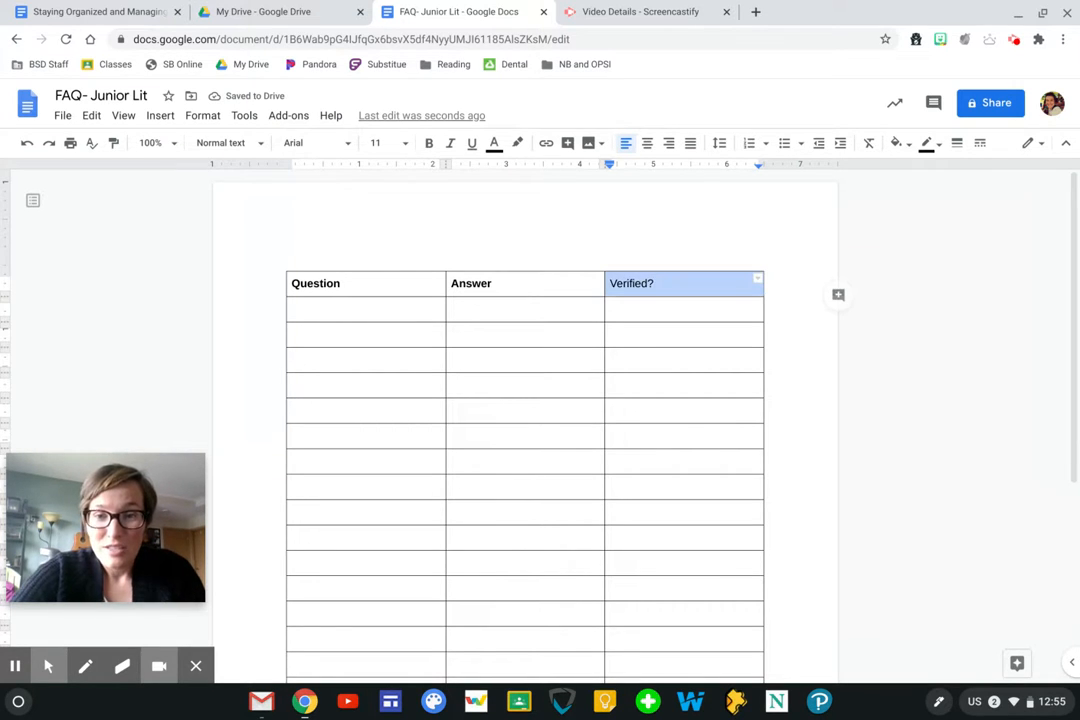
{"action": "key", "text": "ctrl+b"}
Widen the Question column to about 2.7 inches and narrow the Verified? column to about 1.3 inches.
{"action": "left_click", "coordinate": [621, 284]}
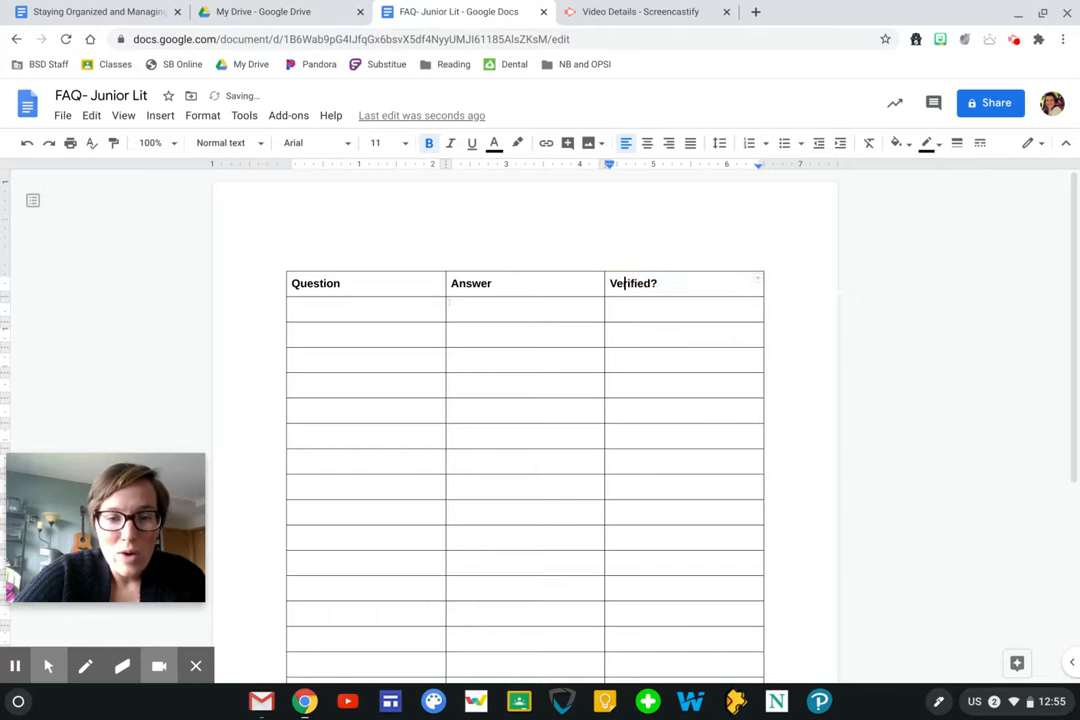
{"action": "left_click_drag", "start_coordinate": [602, 283], "coordinate": [665, 283]}
{"action": "left_click_drag", "start_coordinate": [440, 283], "coordinate": [481, 283]}
Fill the first row under the headings with the question "When is this due?" and the answer "Next Monday.".
{"action": "left_click", "coordinate": [474, 305]}
{"action": "type", "text": "When is this due?"}
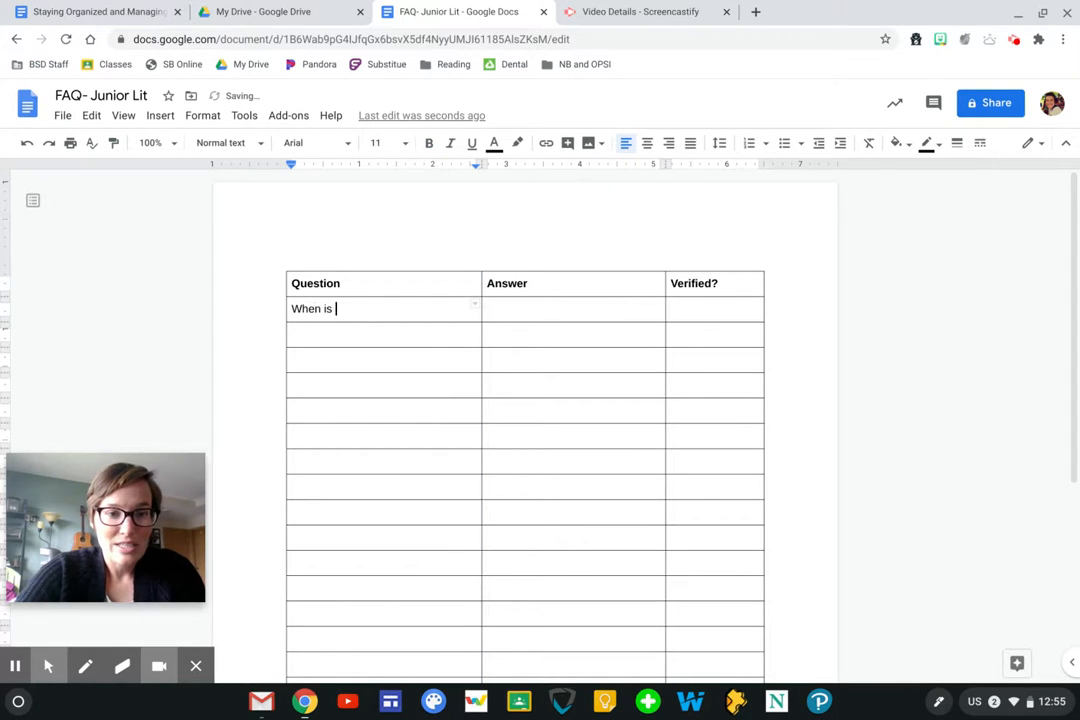
{"action": "left_click", "coordinate": [497, 309]}
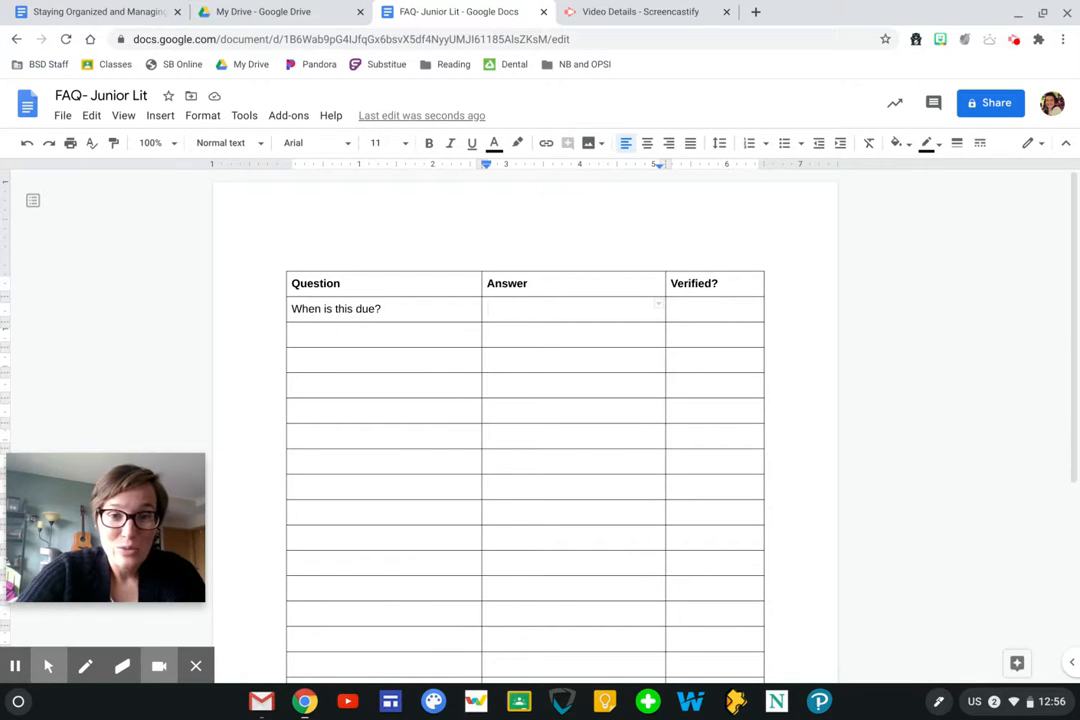
{"action": "type", "text": "Next Monday."}
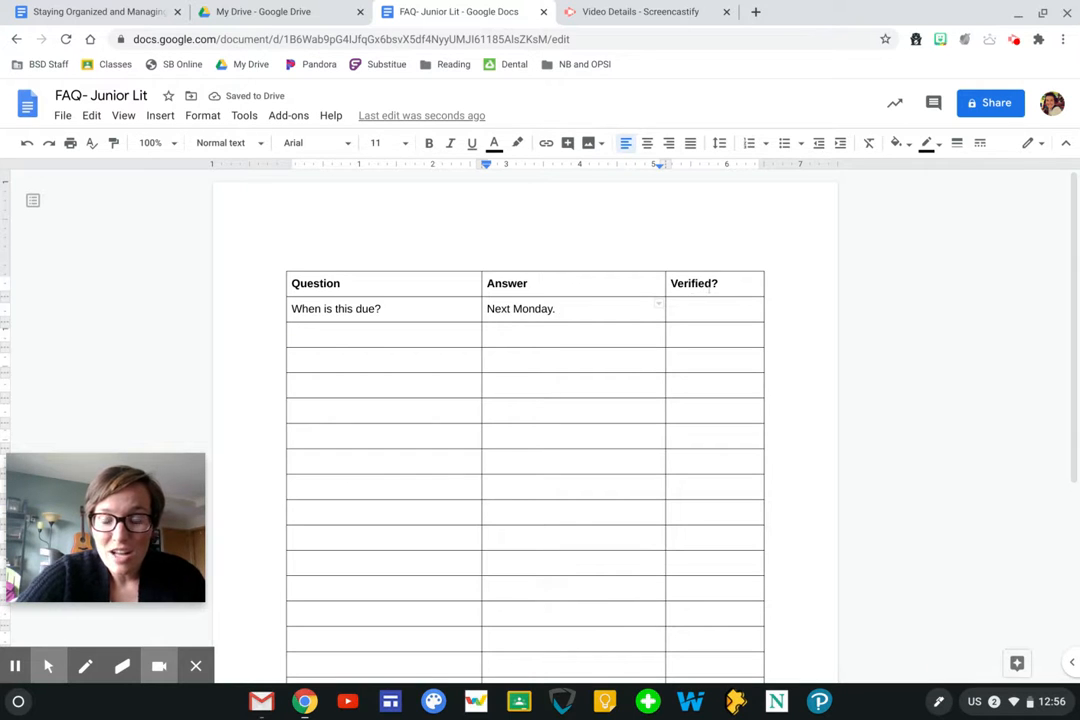
Enter "Yes!" and, on a new line, "No, actually, it's not due until Friday of next week." in that row's Verified? cell.
{"action": "left_click", "coordinate": [705, 311]}
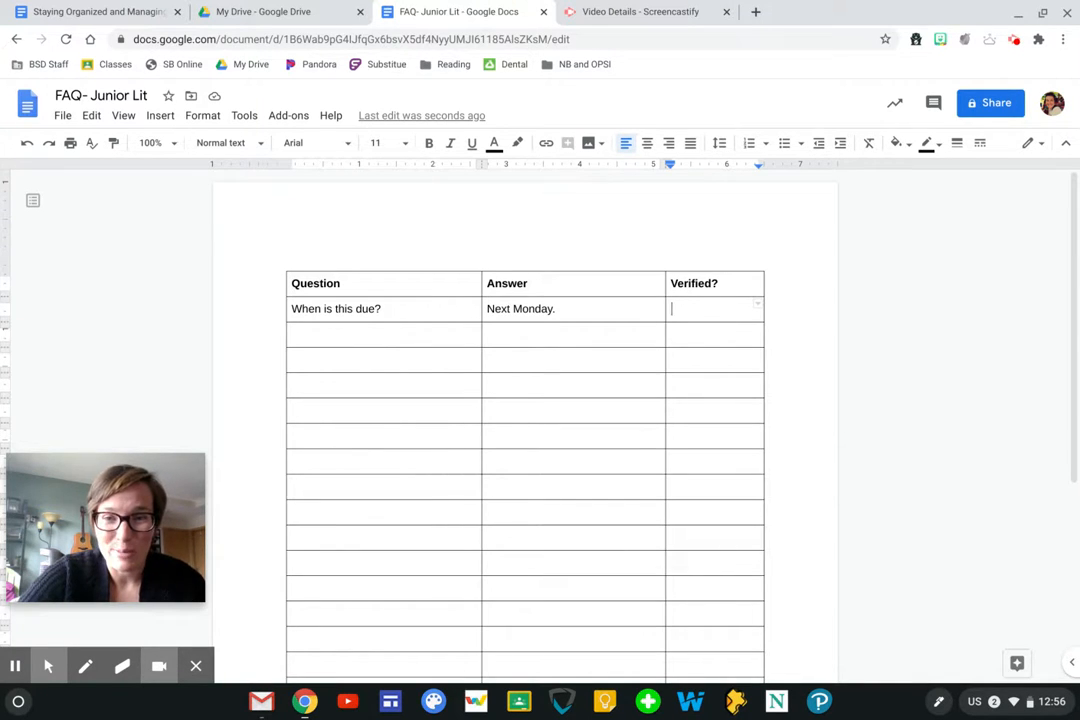
{"action": "type", "text": "Yes"}
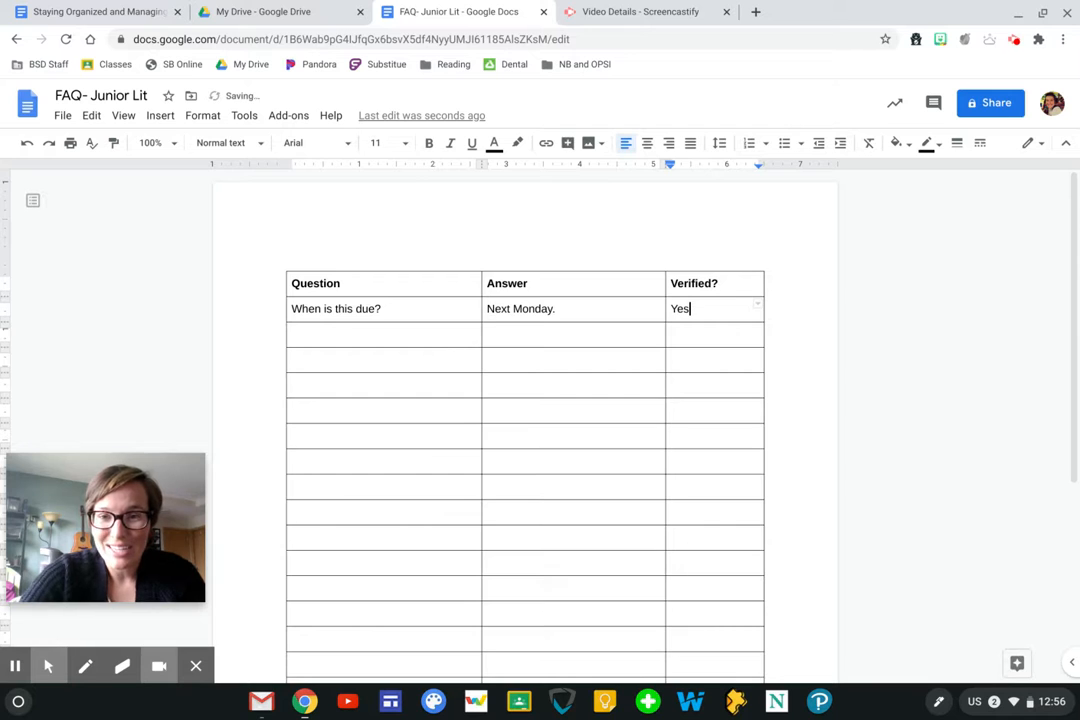
{"action": "type", "text": "!"}
{"action": "key", "text": "Return"}
{"action": "type", "text": "N"}
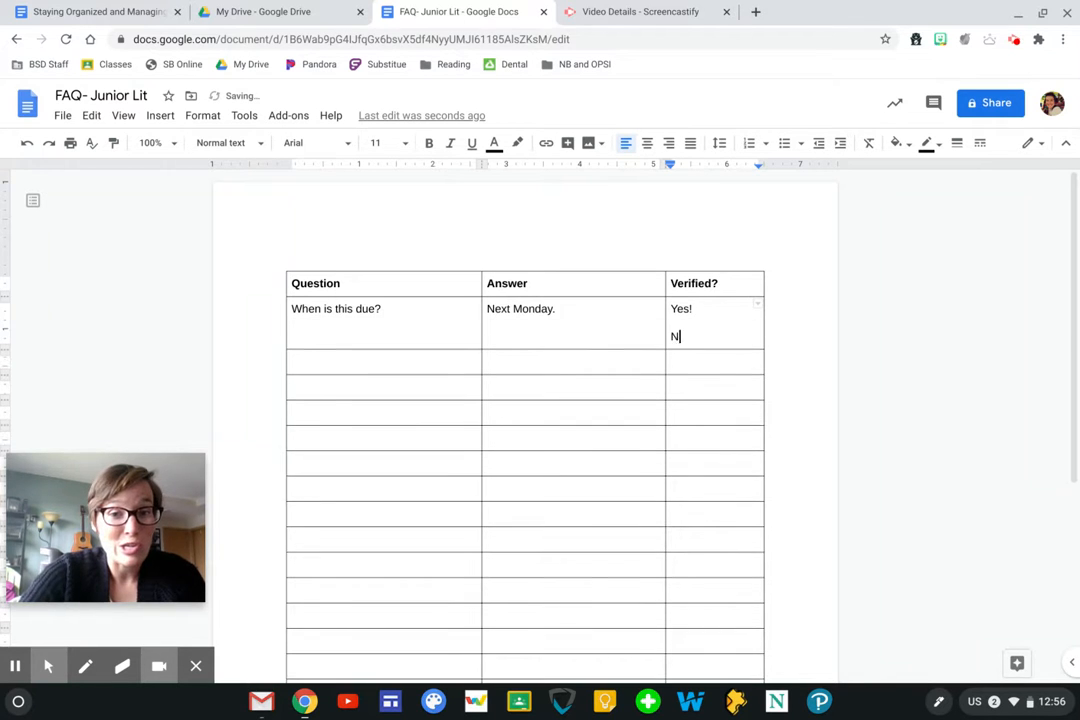
{"action": "type", "text": "o. actually, it"}
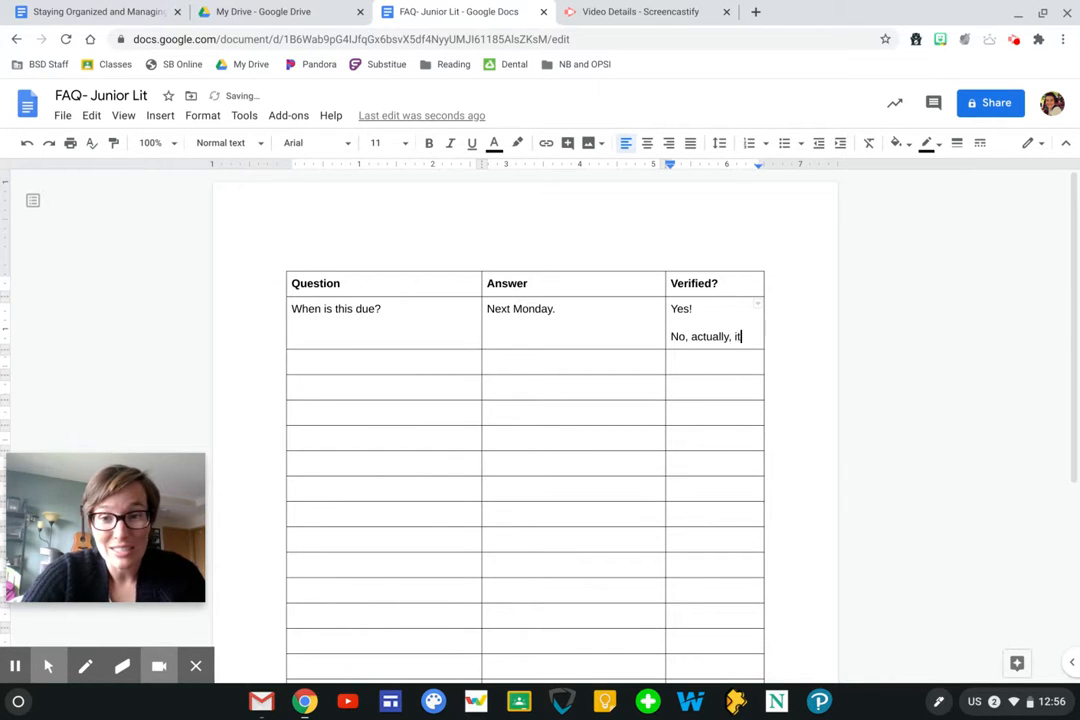
{"action": "type", "text": "'s not due un"}
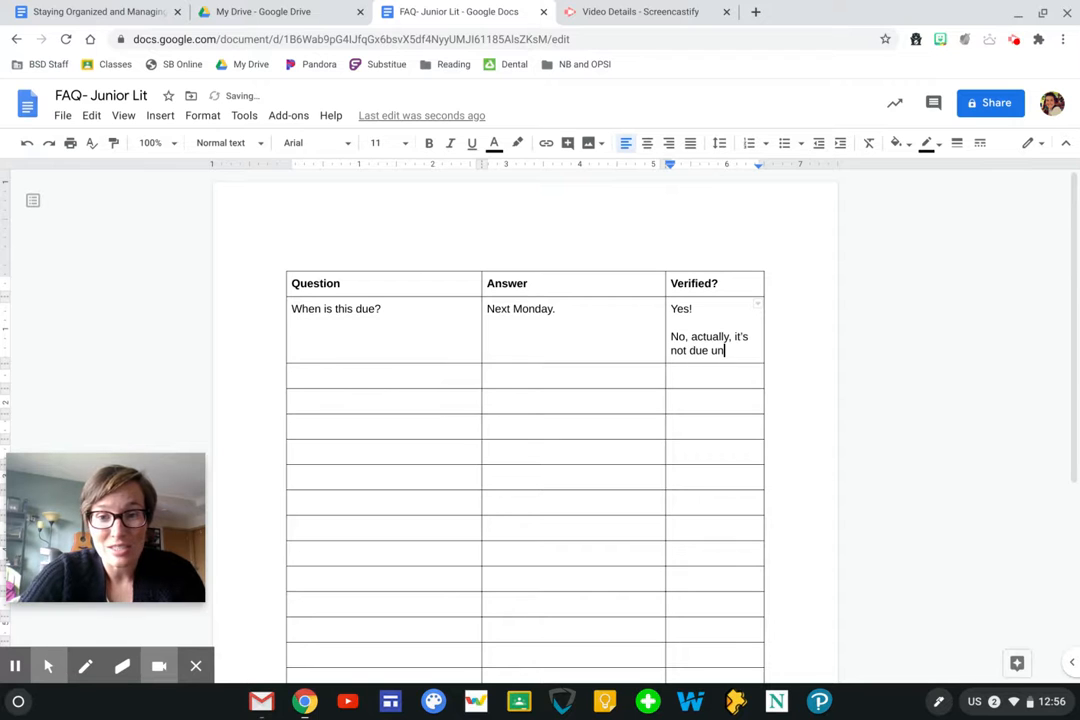
{"action": "type", "text": "til Friday of next"}
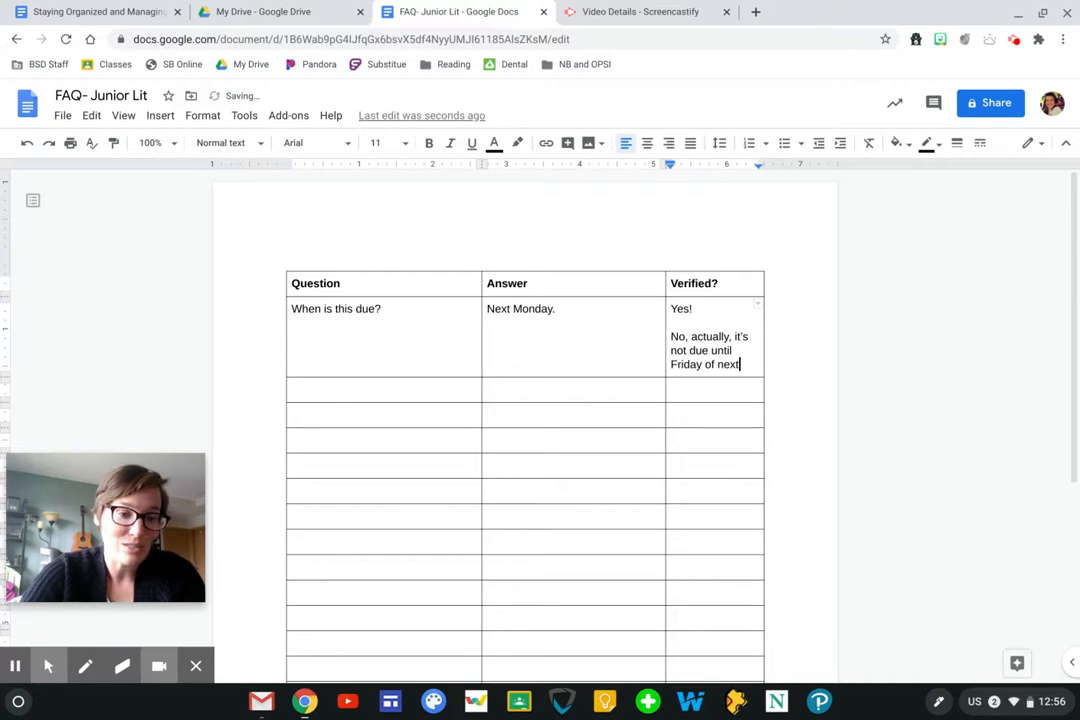
{"action": "type", "text": " week."}
{"action": "scroll", "coordinate": [341, 213], "scroll_direction": "down", "scroll_amount": 2}
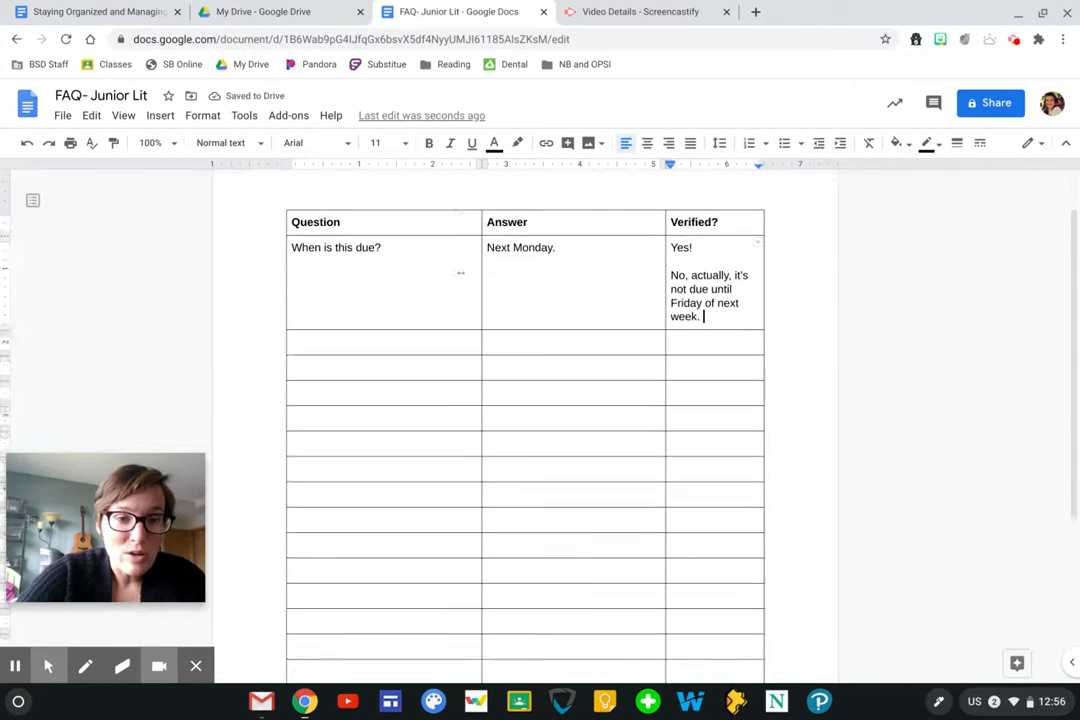
{"action": "scroll", "coordinate": [403, 296], "scroll_direction": "up", "scroll_amount": 1}
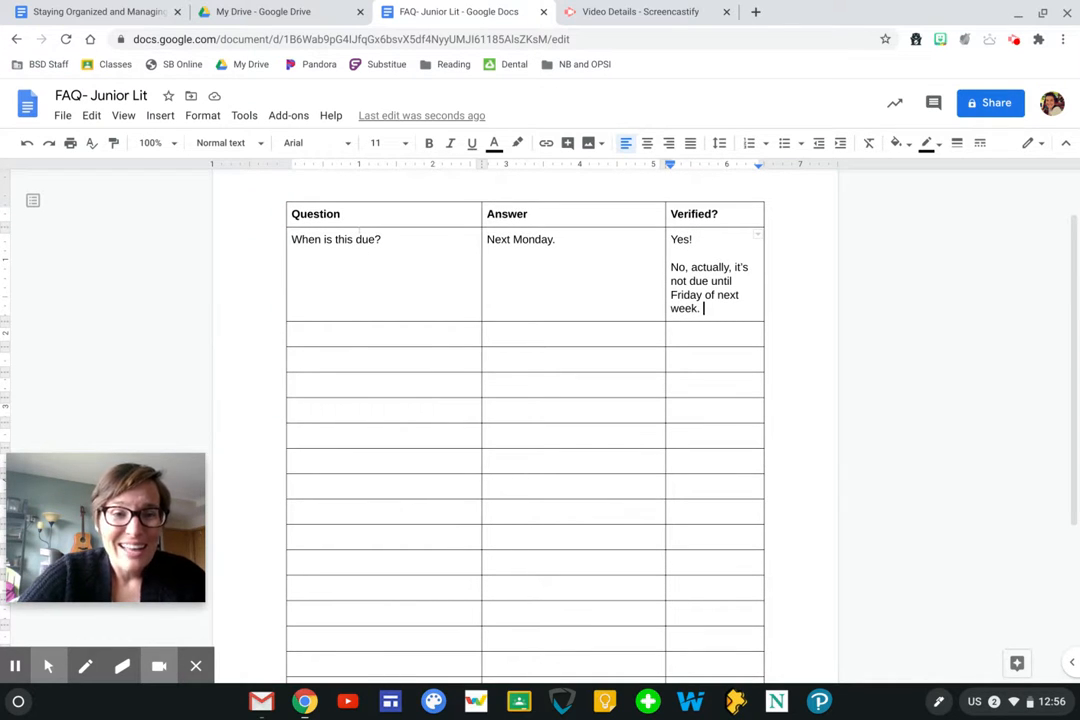
{"action": "left_click", "coordinate": [348, 240]}
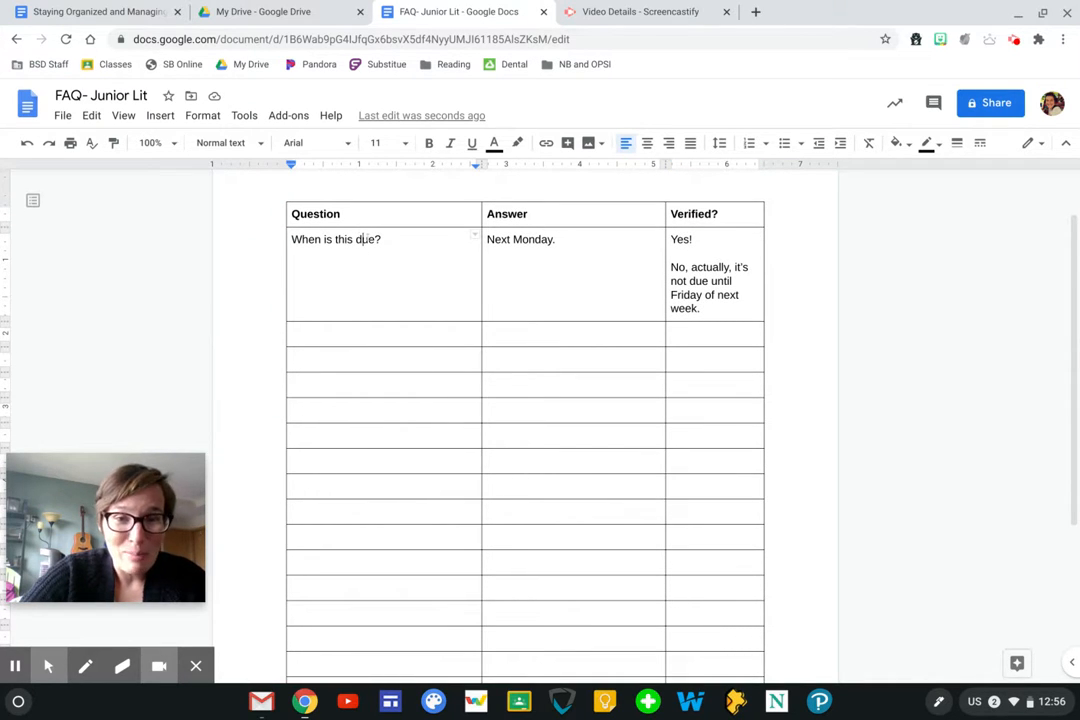
{"action": "left_click", "coordinate": [375, 336]}
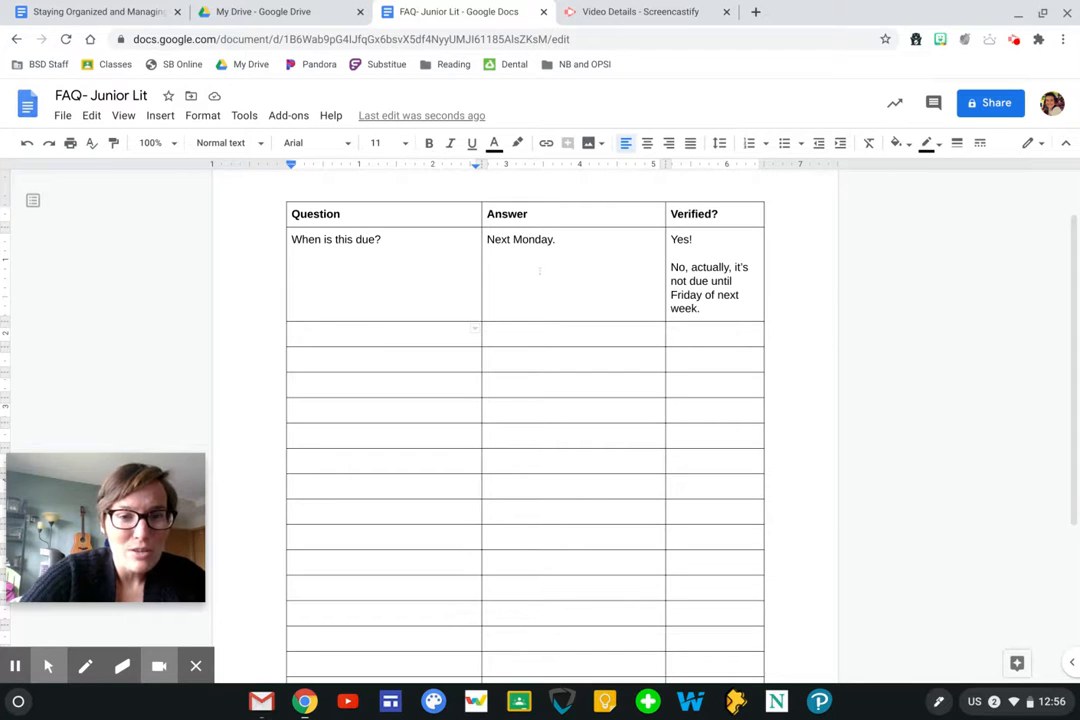
{"action": "scroll", "coordinate": [539, 270], "scroll_direction": "up", "scroll_amount": 1}
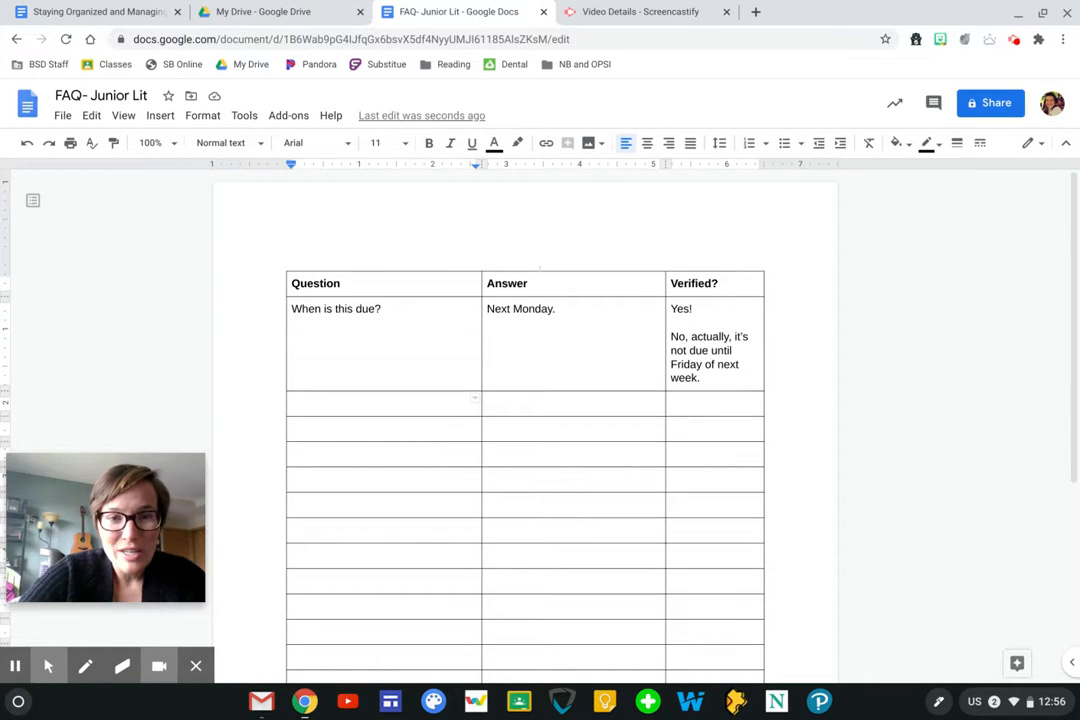
{"action": "scroll", "coordinate": [540, 269], "scroll_direction": "down", "scroll_amount": 2}
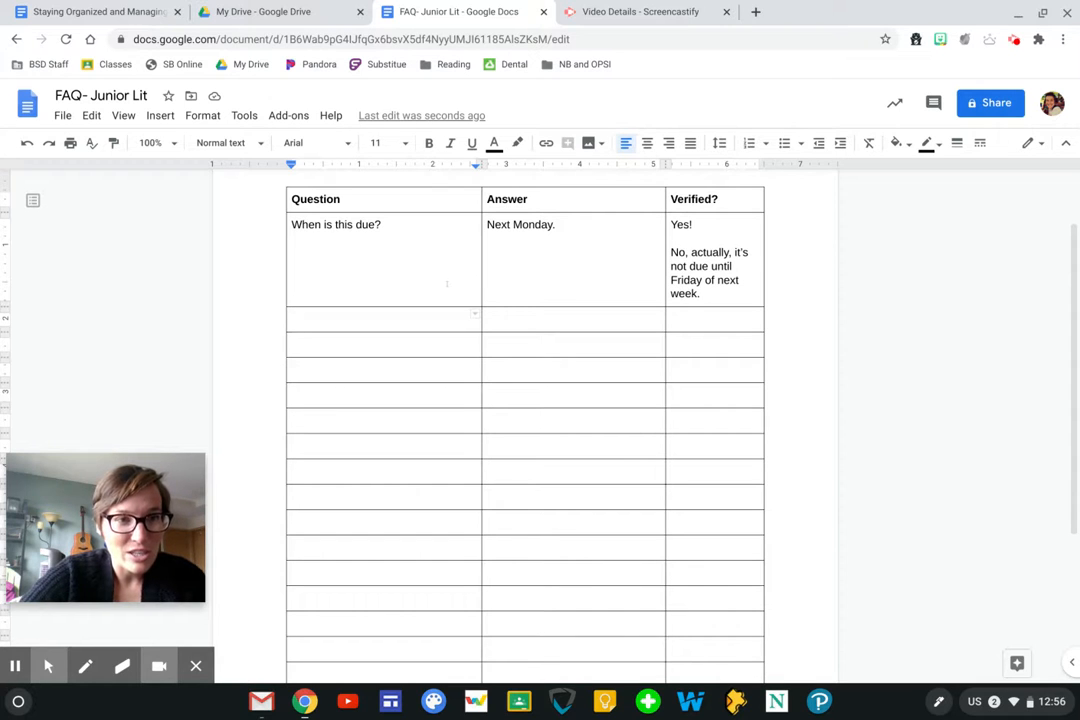
Share the document by link with Bremerton School District, giving anyone in the group the Editor role.
{"action": "left_click", "coordinate": [985, 103]}
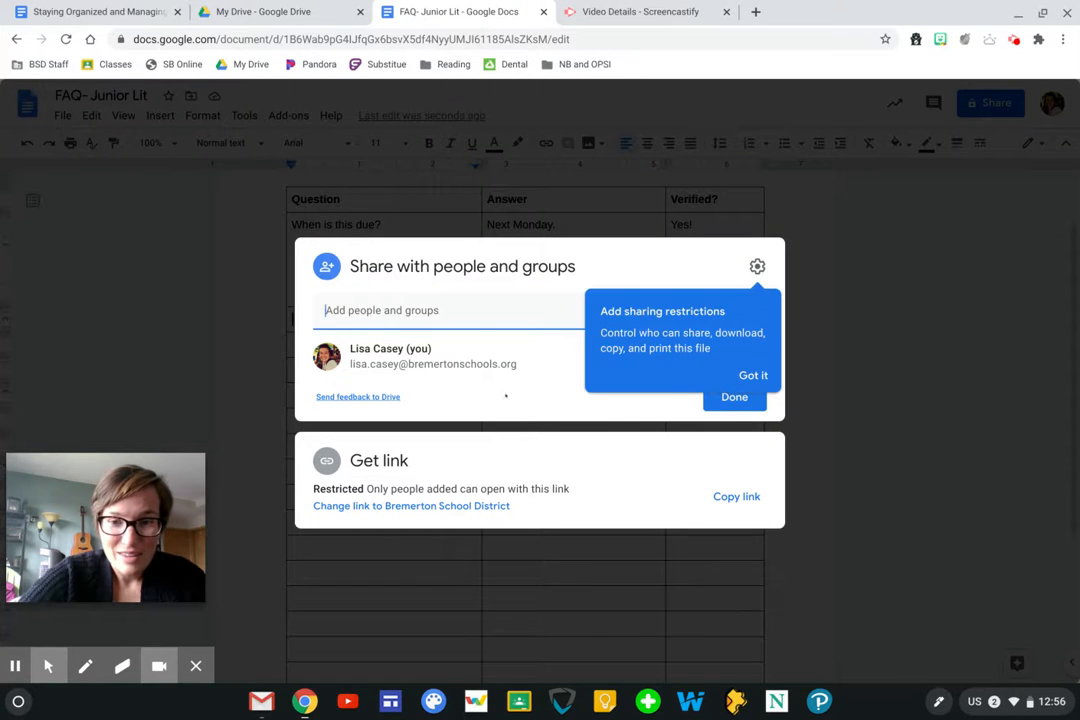
{"action": "left_click", "coordinate": [416, 505]}
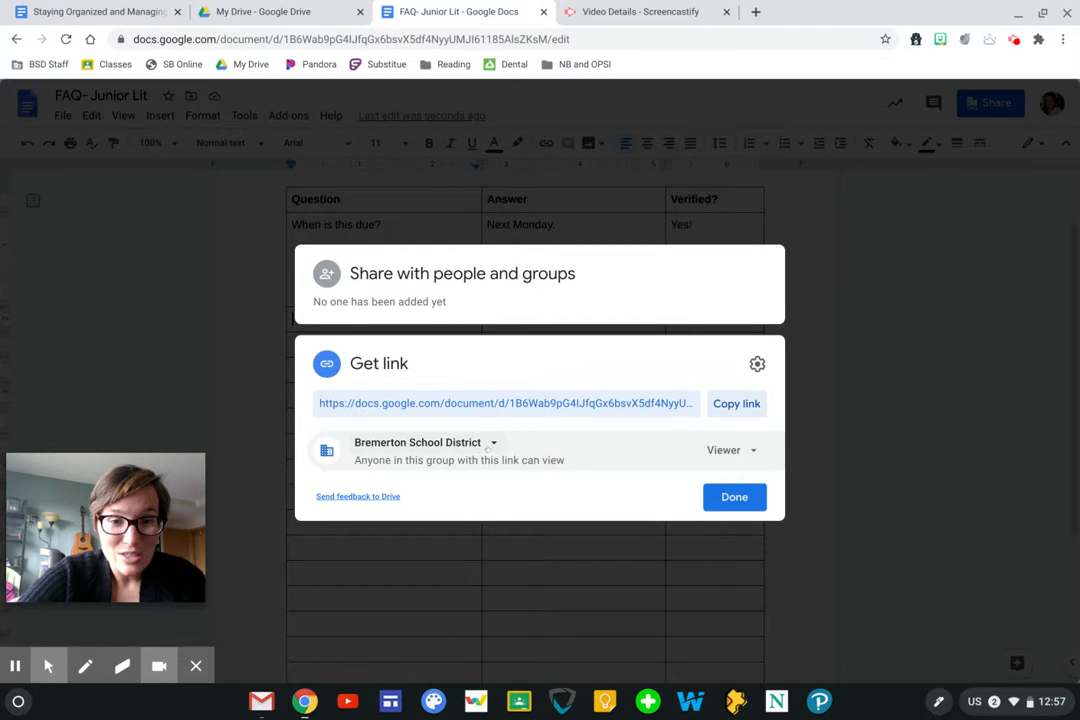
{"action": "left_click", "coordinate": [730, 450]}
{"action": "left_click", "coordinate": [749, 563]}
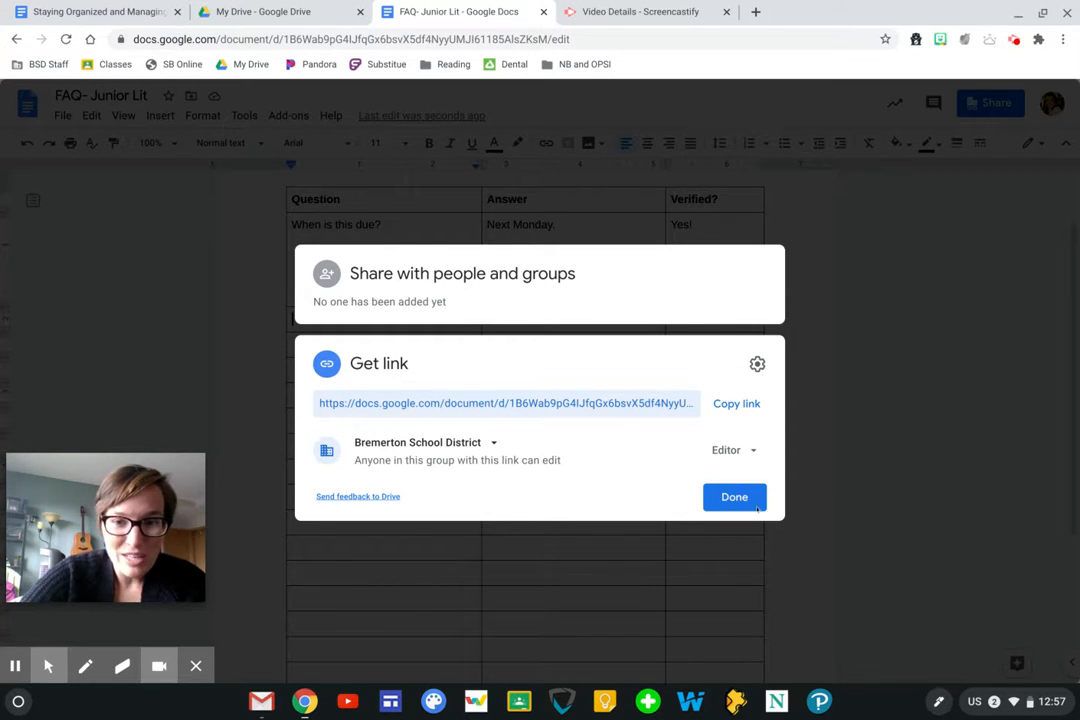
{"action": "left_click", "coordinate": [505, 403]}
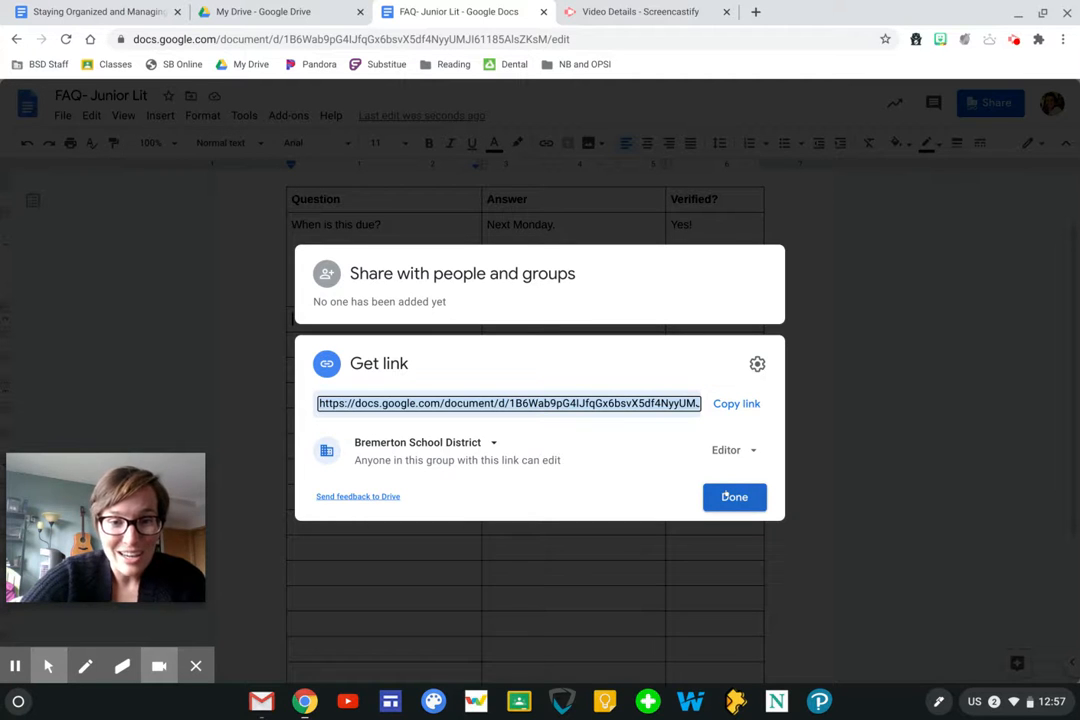
{"action": "left_click", "coordinate": [733, 496]}
{"action": "left_click", "coordinate": [472, 275]}
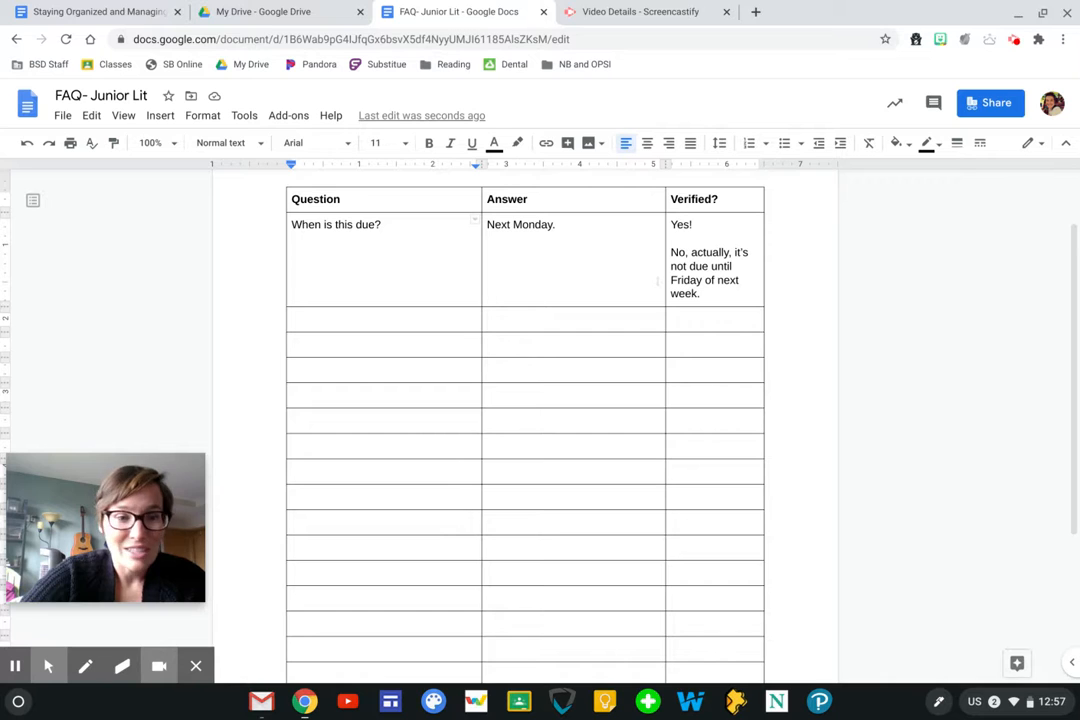
{"action": "scroll", "coordinate": [538, 270], "scroll_direction": "up", "scroll_amount": 1}
{"action": "scroll", "coordinate": [538, 270], "scroll_direction": "down", "scroll_amount": 4}
{"action": "scroll", "coordinate": [538, 270], "scroll_direction": "up", "scroll_amount": 3}
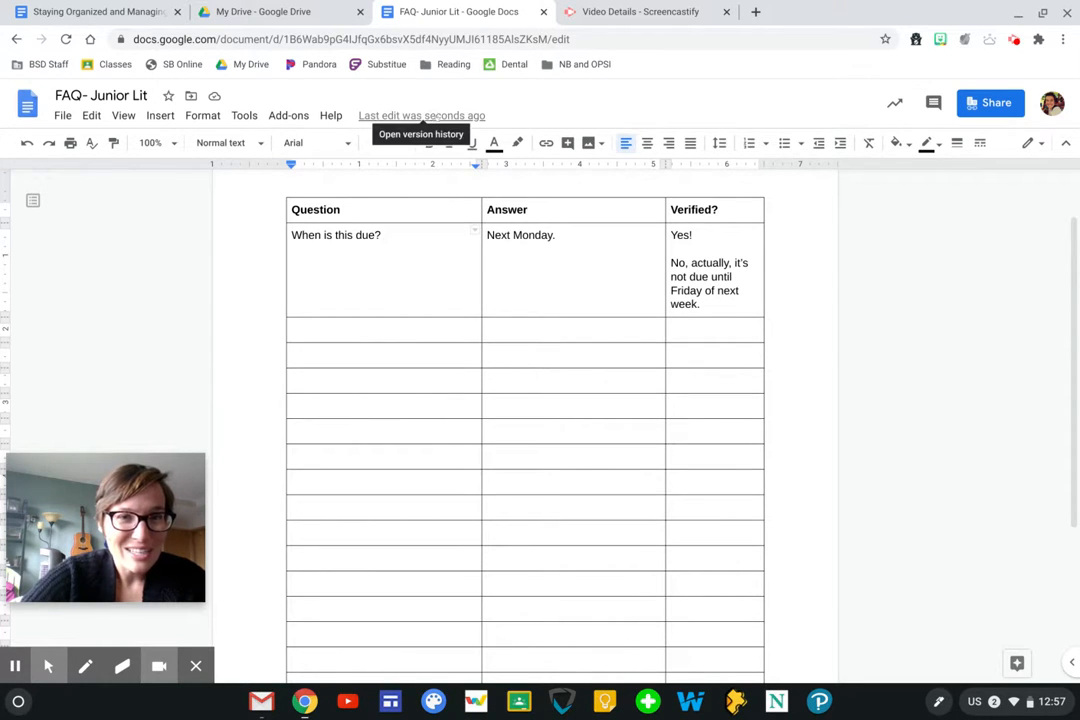
Open the document's version history and expand the current version to show its detailed revisions.
{"action": "left_click", "coordinate": [425, 116]}
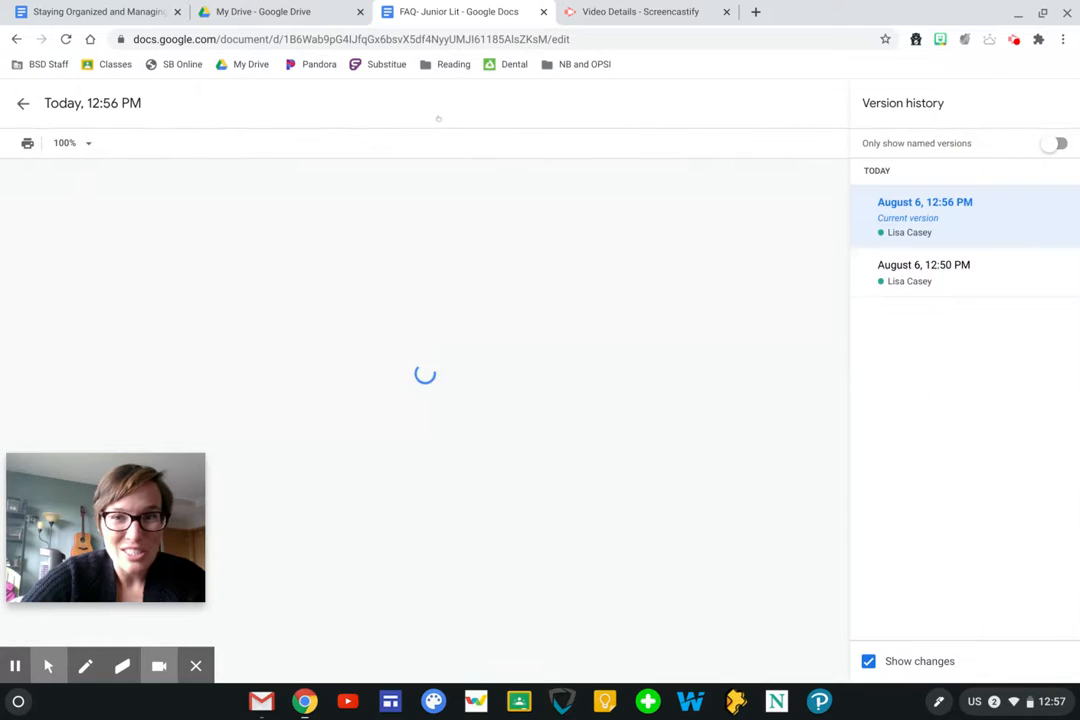
{"action": "left_click", "coordinate": [866, 202]}
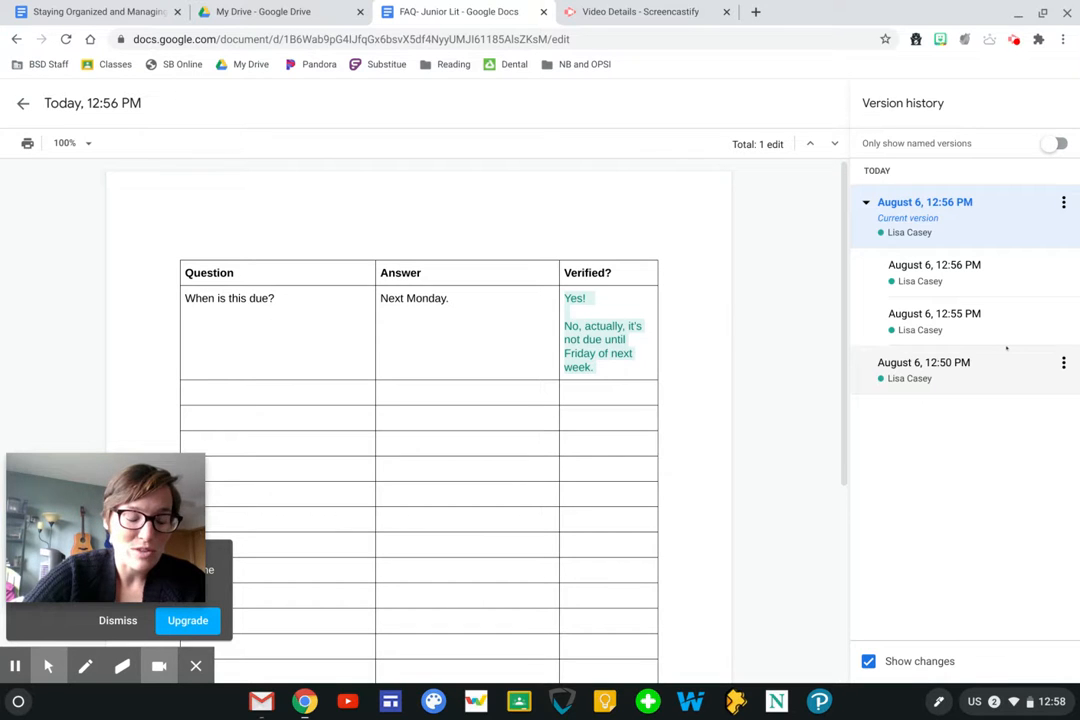
{"action": "mouse_move", "coordinate": [133, 491]}
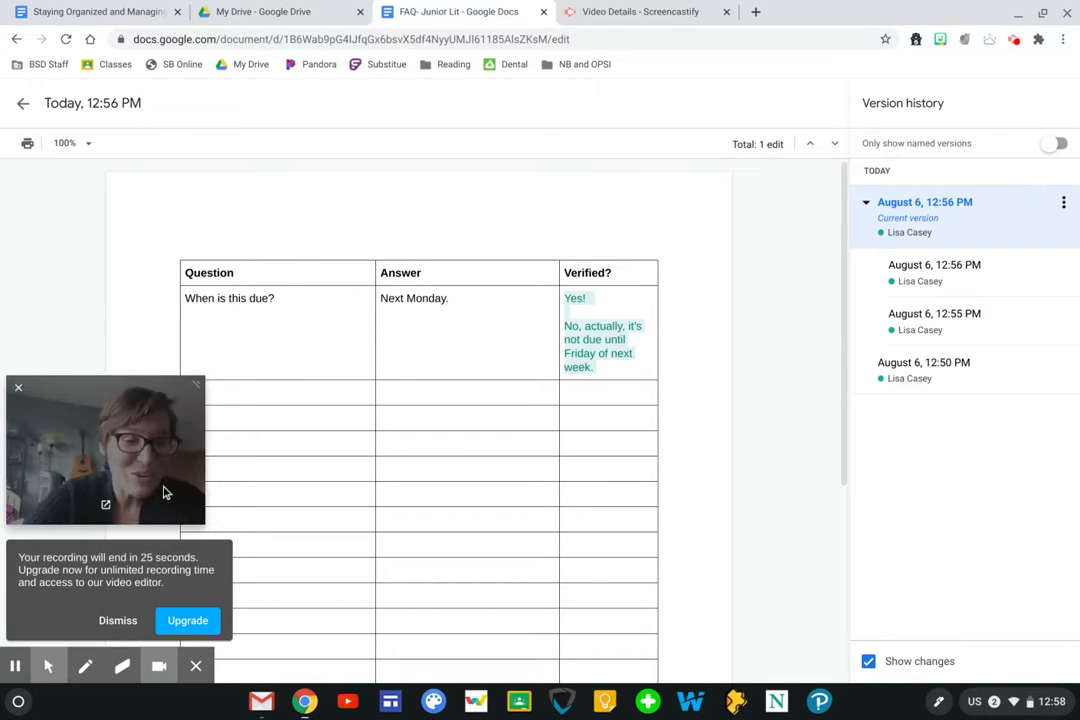
{"action": "left_click", "coordinate": [122, 619]}
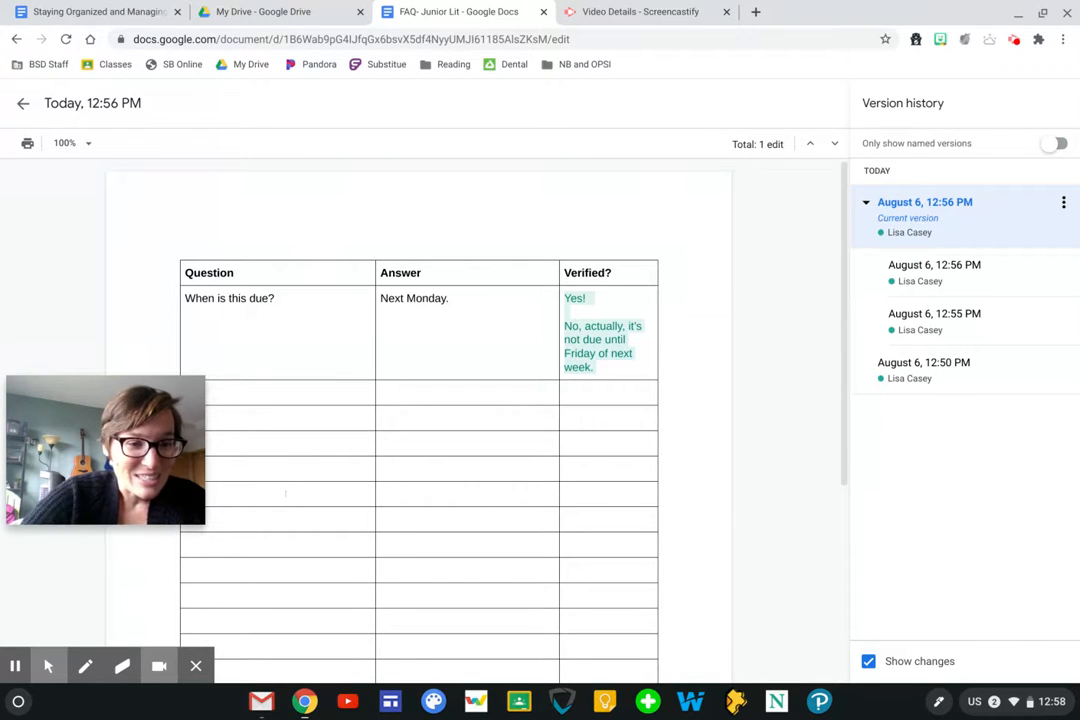